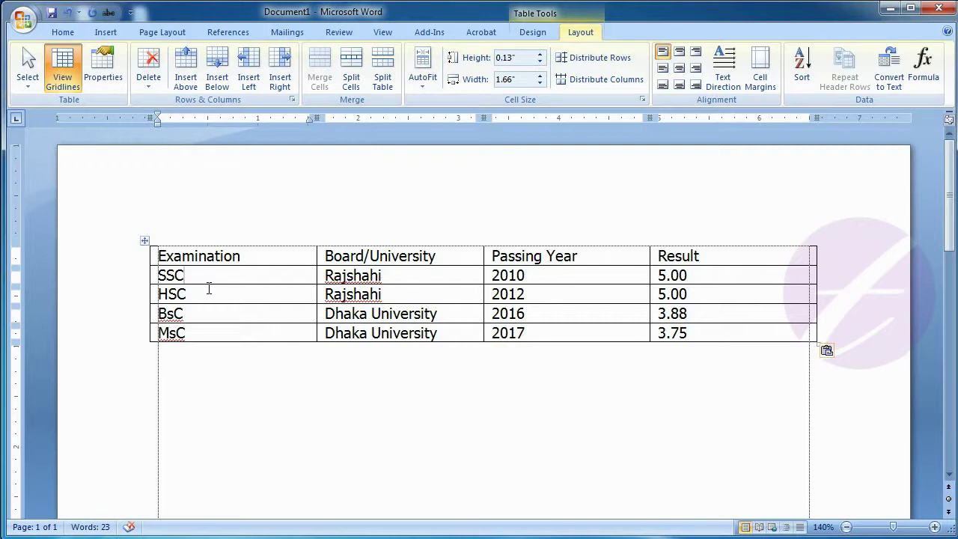
Step: Delete the SSC row's Rajshahi cell with cells shifted left, then undo it
left_click(413, 277)
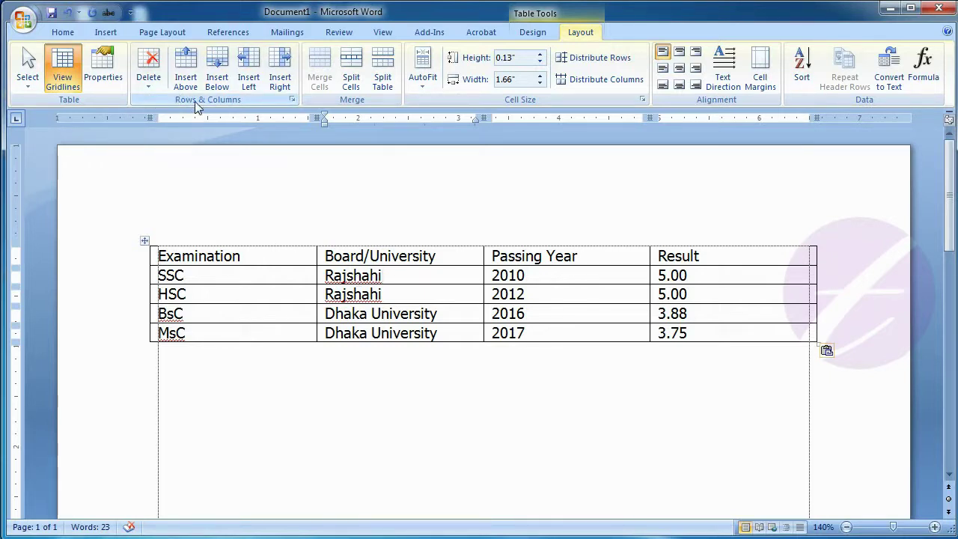
left_click(150, 91)
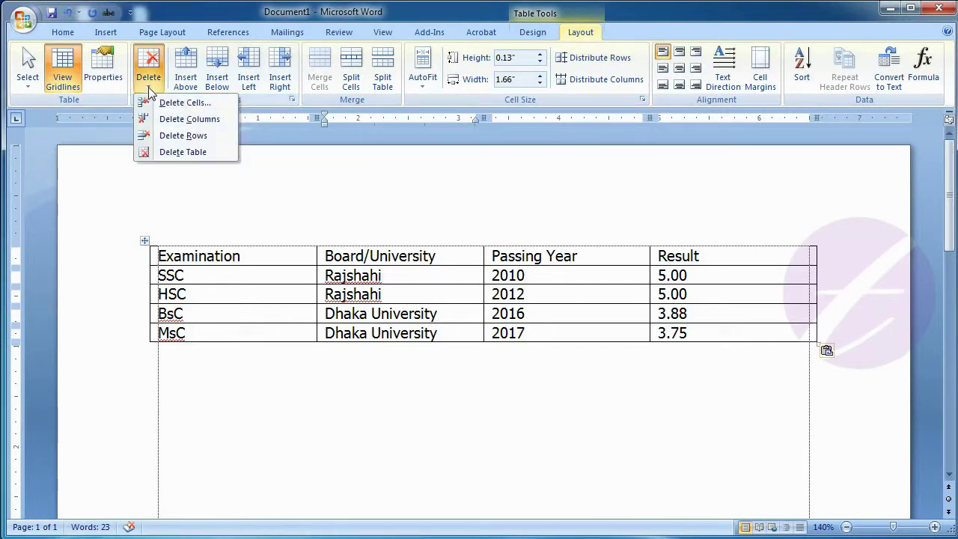
left_click(193, 105)
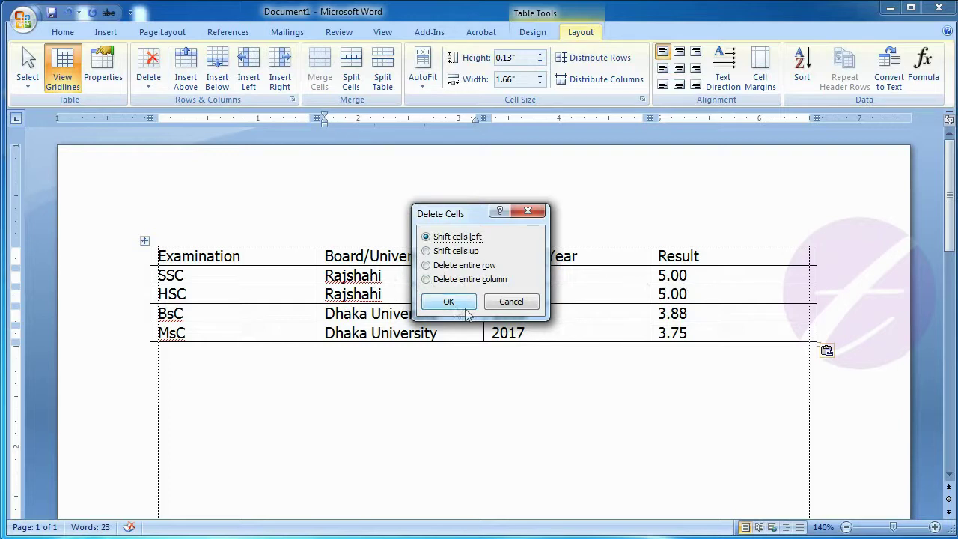
left_click_drag(456, 214, 434, 397)
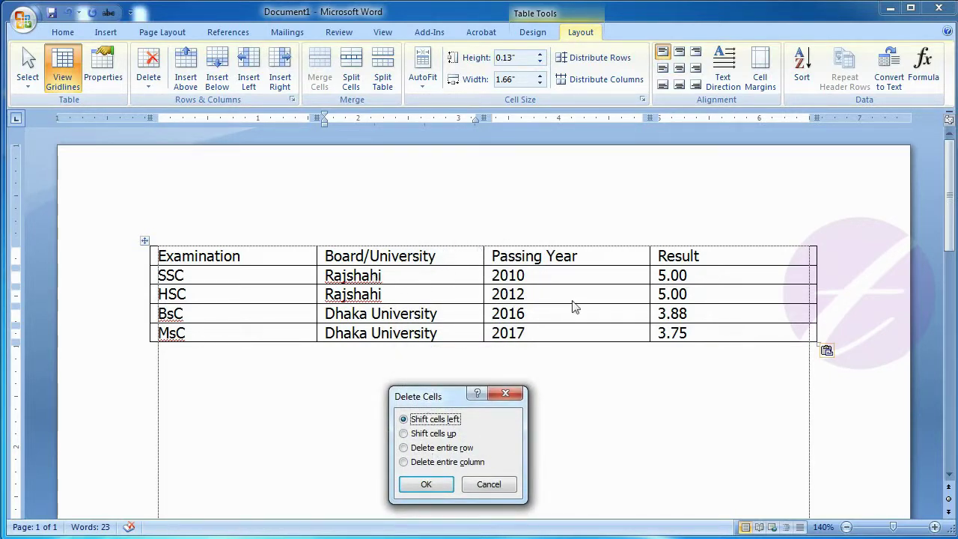
left_click(426, 485)
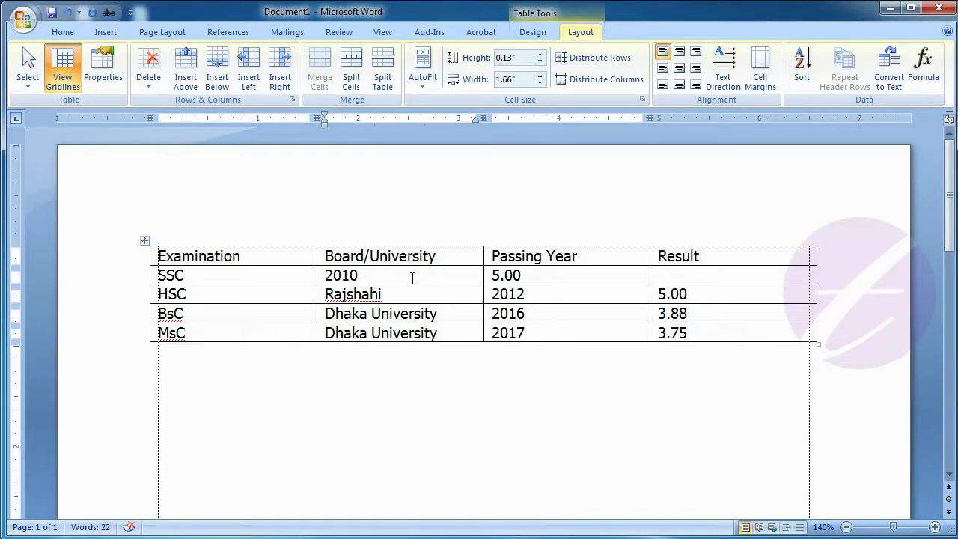
key("ctrl+z")
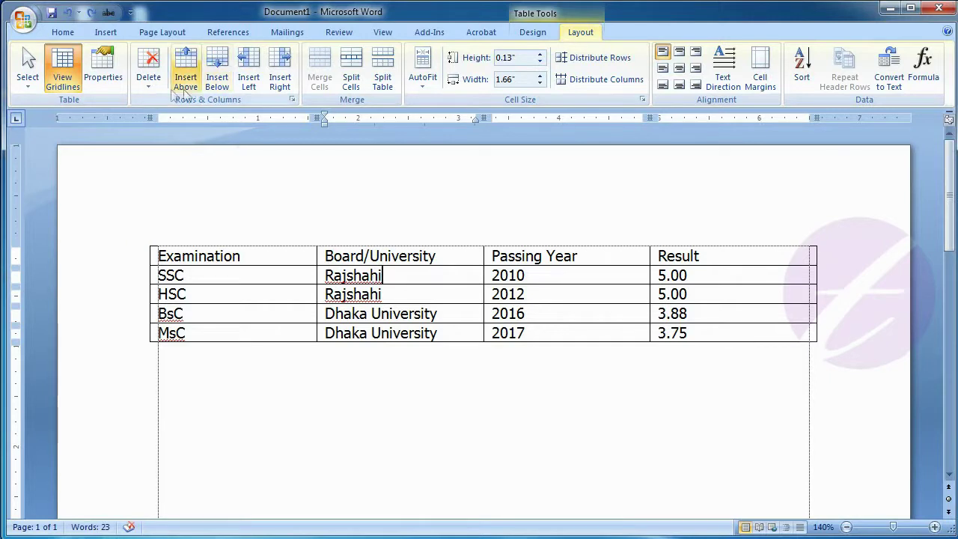
Step: Delete the Rajshahi cell with cells shifted up, then reverse the deletion
left_click(149, 82)
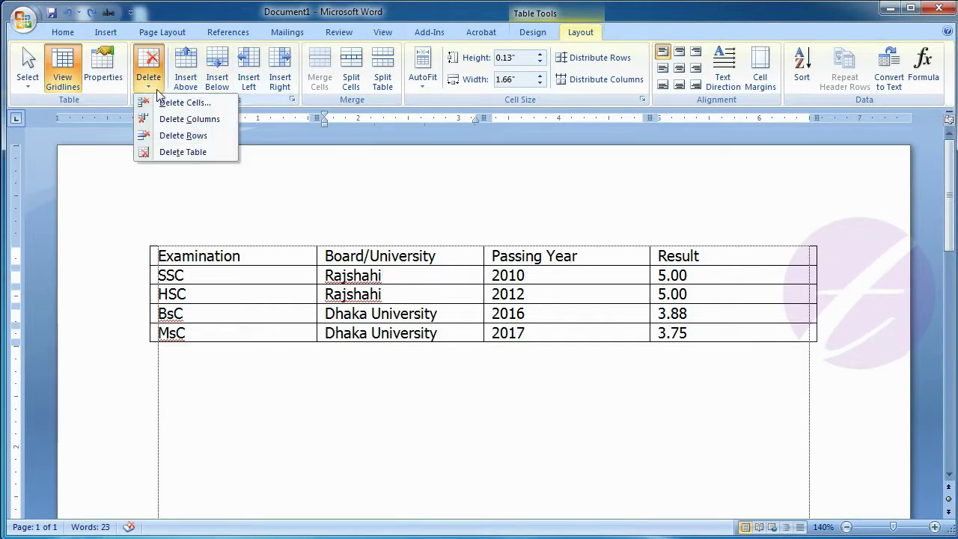
left_click(196, 105)
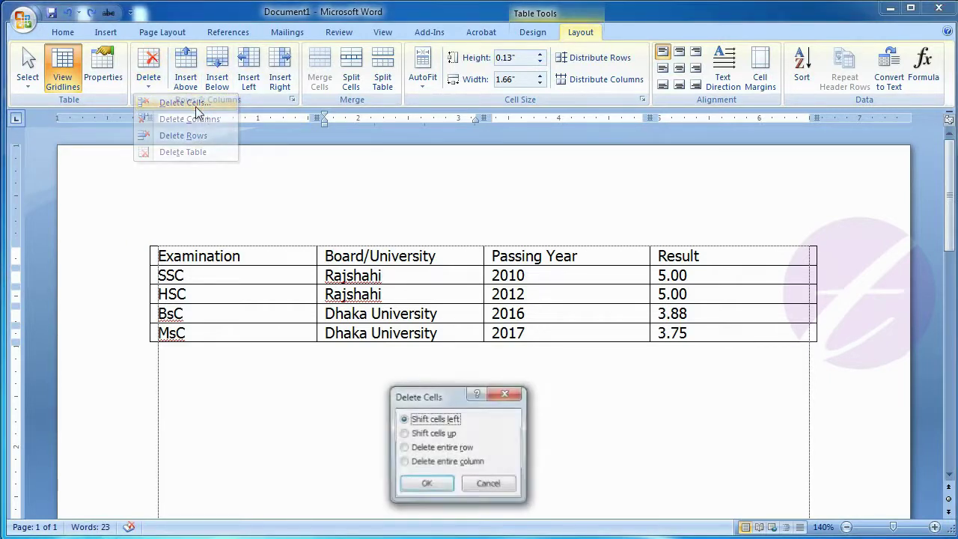
left_click(434, 434)
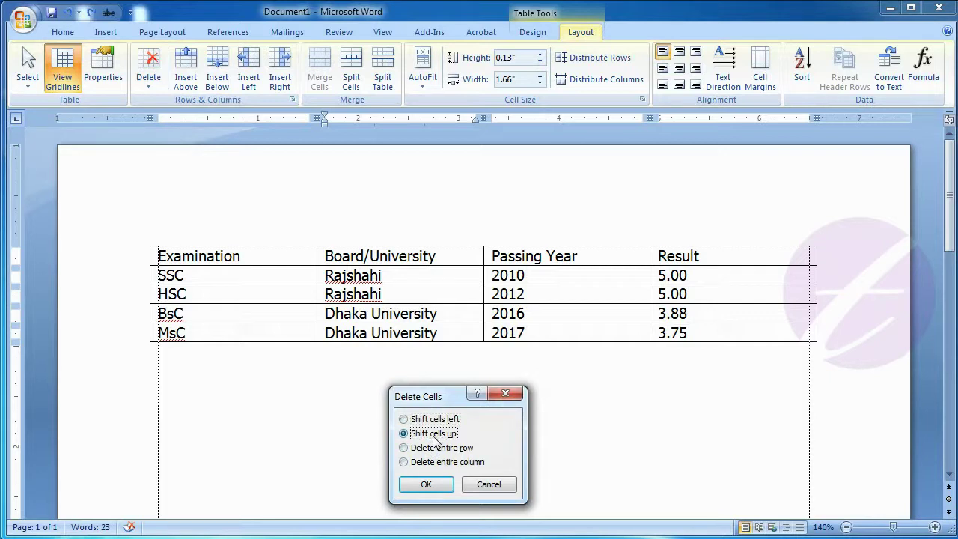
left_click(426, 484)
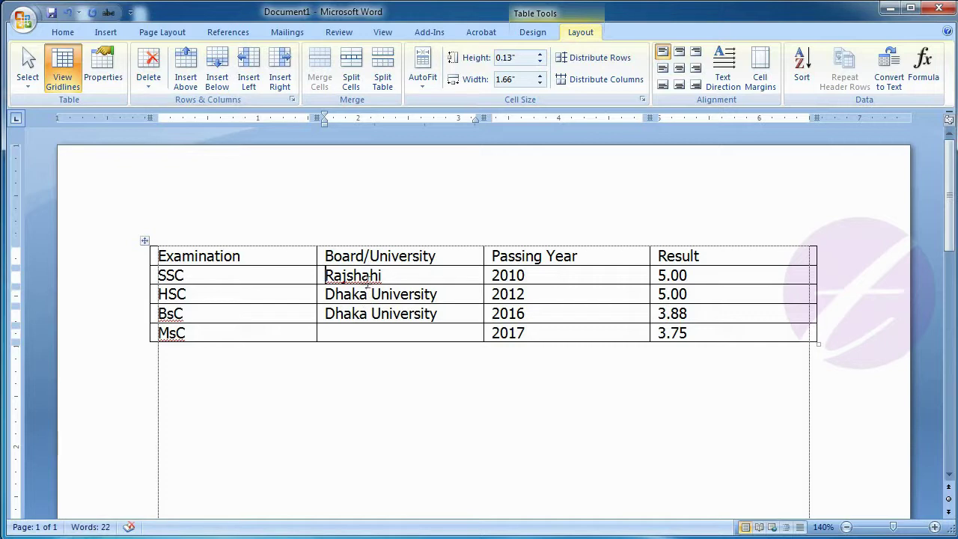
type("Rajshahi")
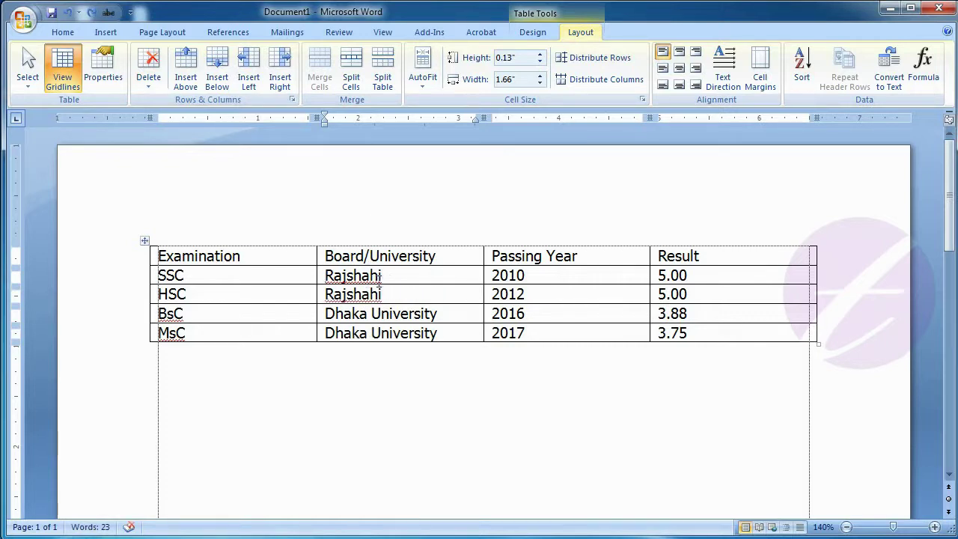
Step: Delete the entire SSC row from its 2010 cell, then undo to restore it
left_click(541, 277)
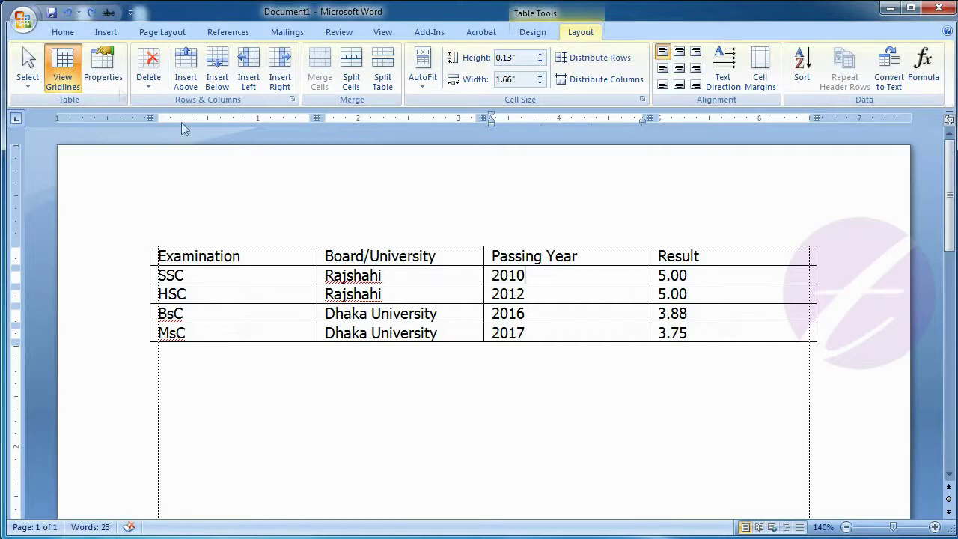
left_click(151, 86)
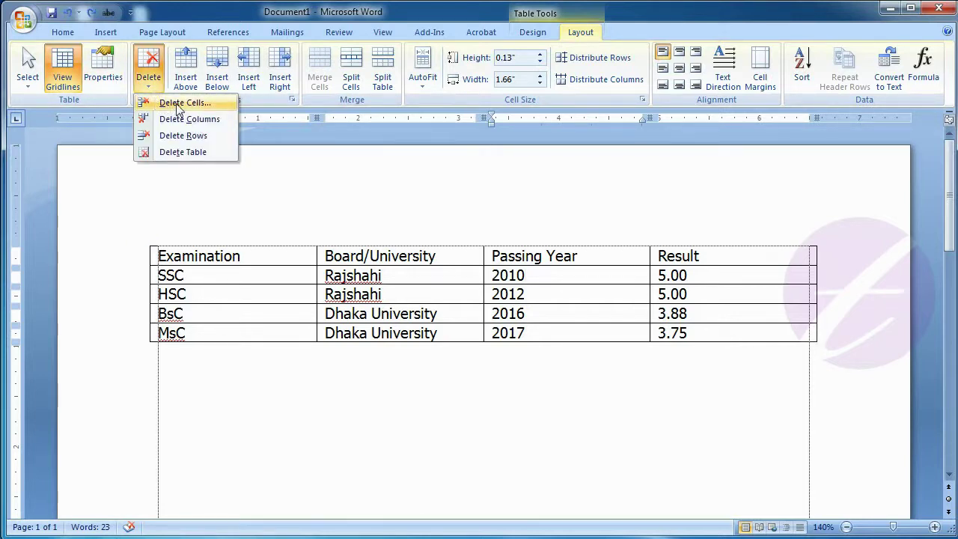
left_click(171, 102)
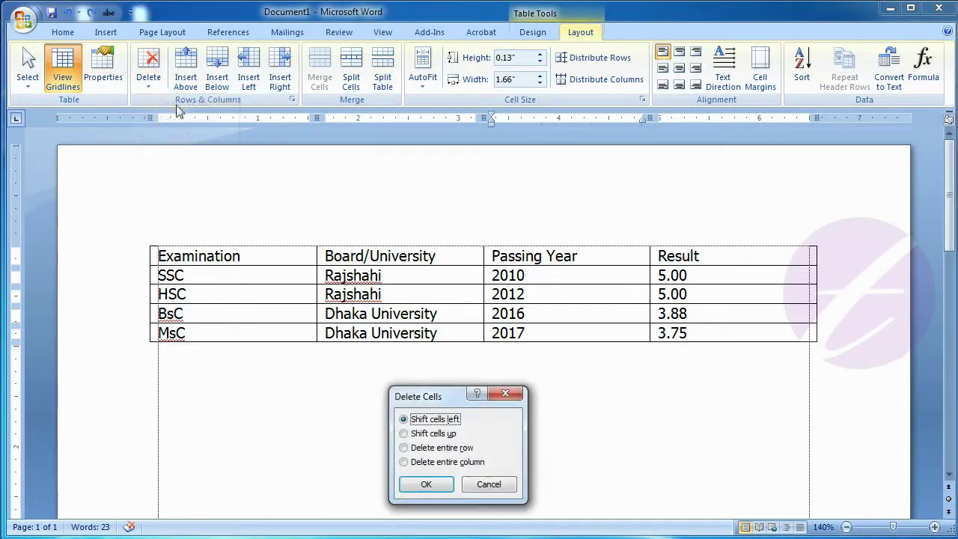
left_click(464, 451)
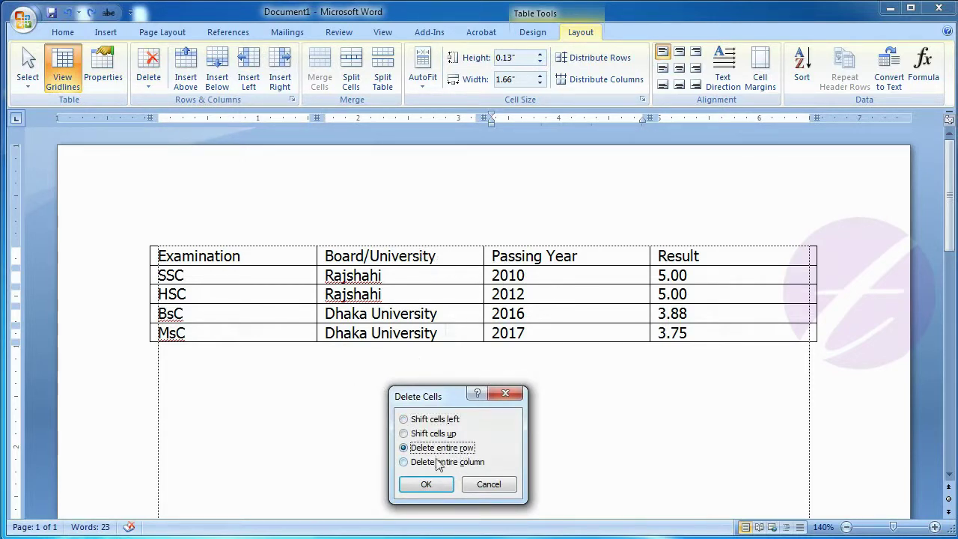
left_click(426, 484)
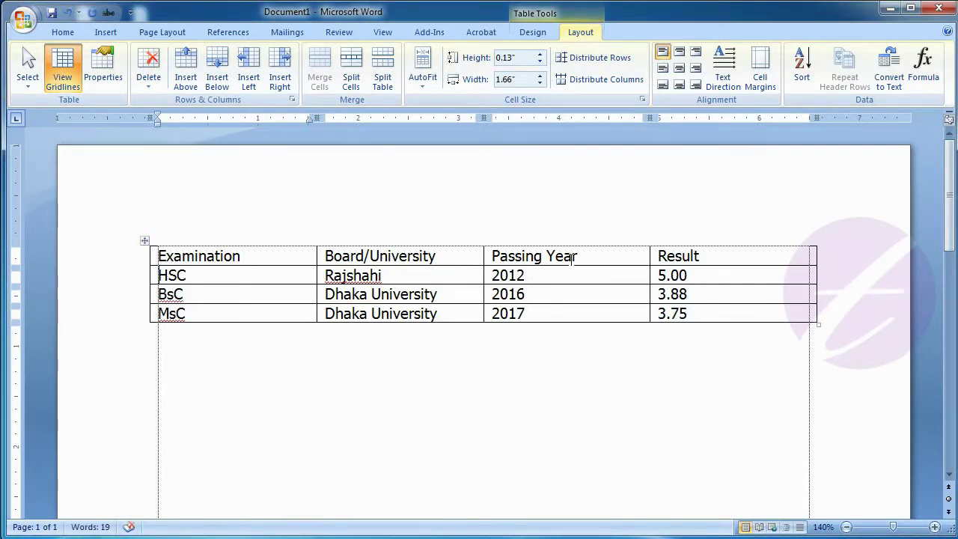
key("ctrl+z")
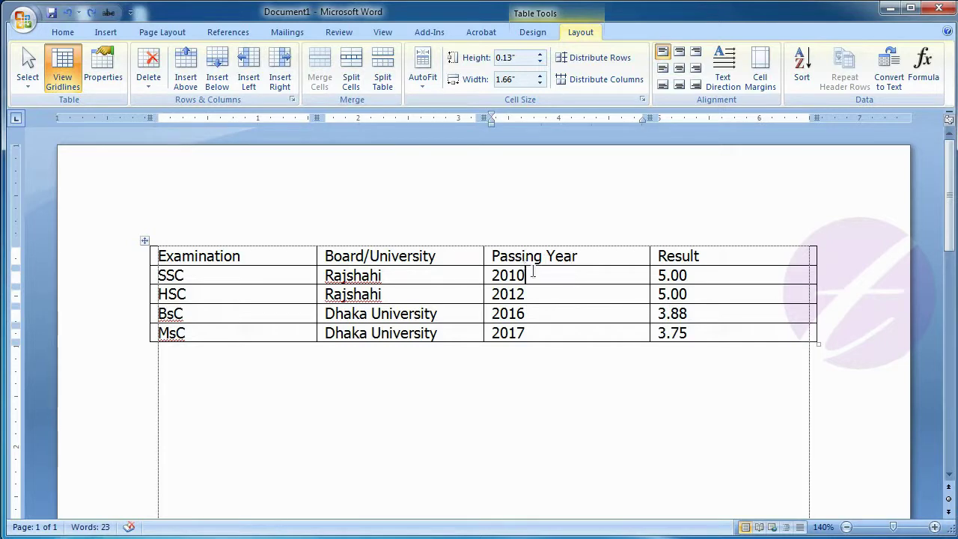
Step: Delete the entire Passing Year column, then undo with Ctrl+Z to restore it
left_click(146, 75)
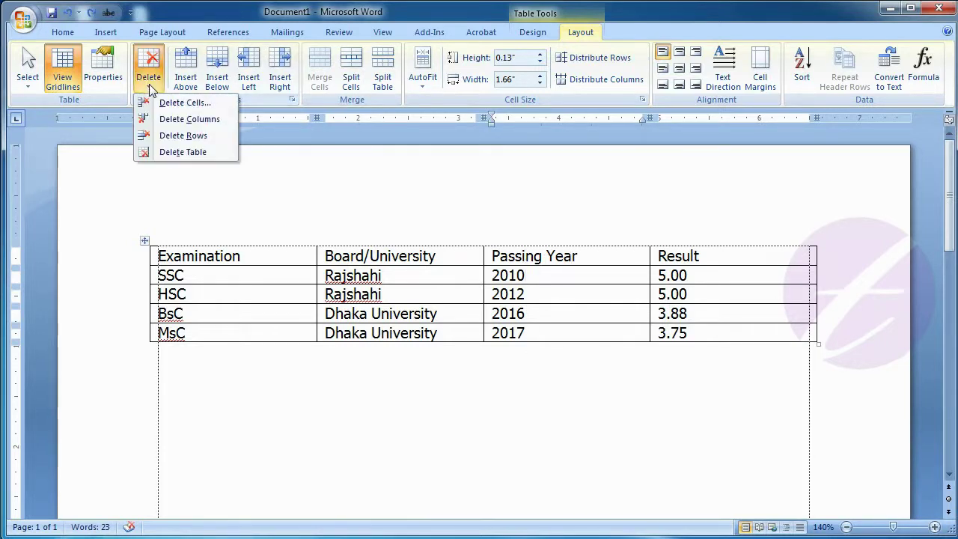
left_click(204, 103)
left_click(442, 462)
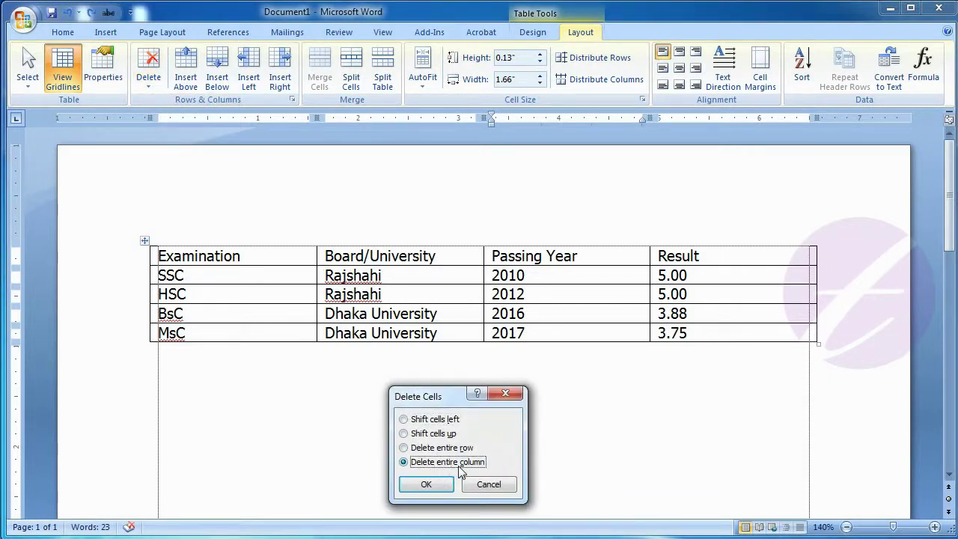
left_click(427, 484)
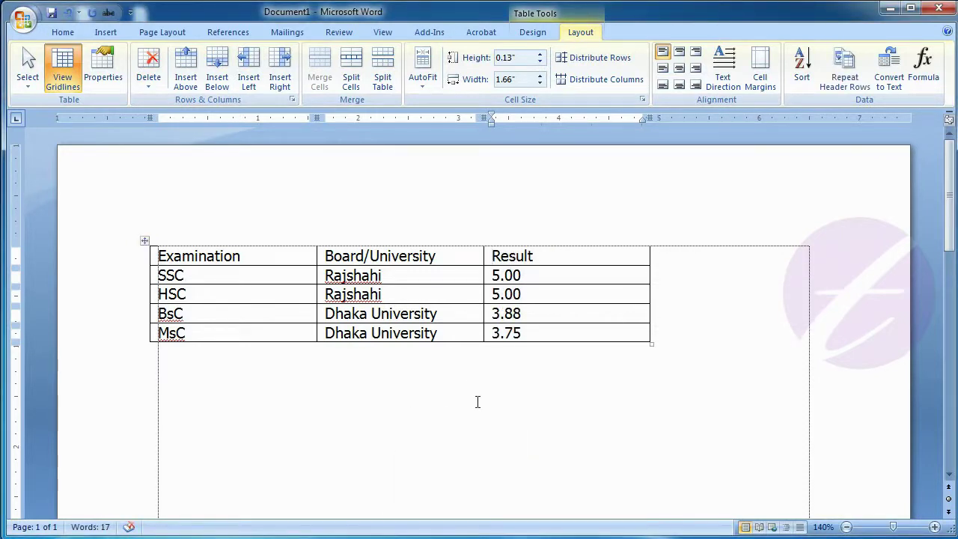
key("ctrl+z")
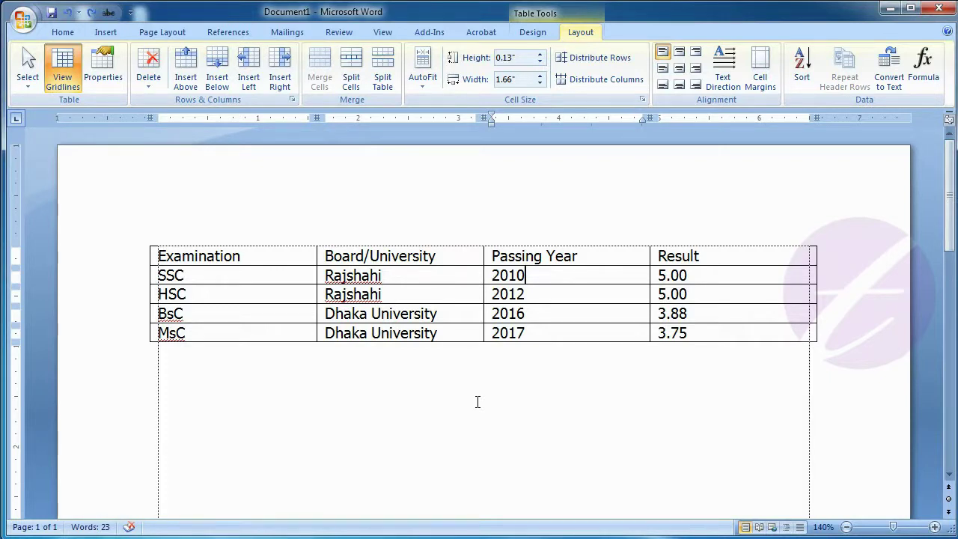
left_click(148, 88)
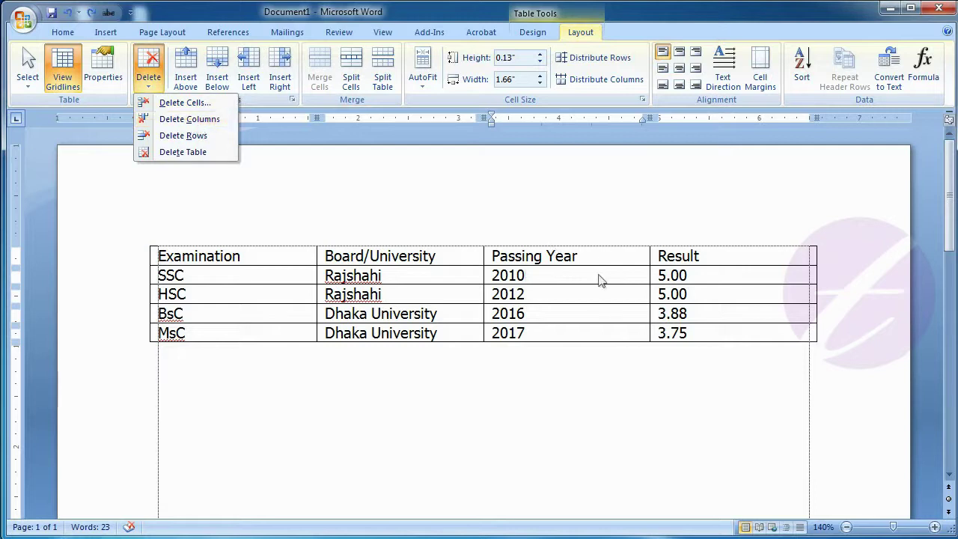
left_click(196, 119)
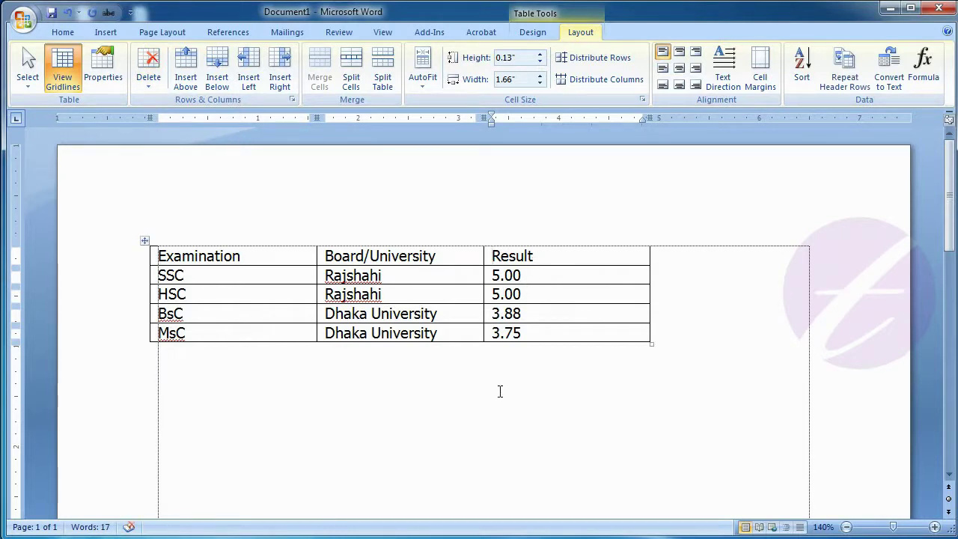
key("ctrl+z")
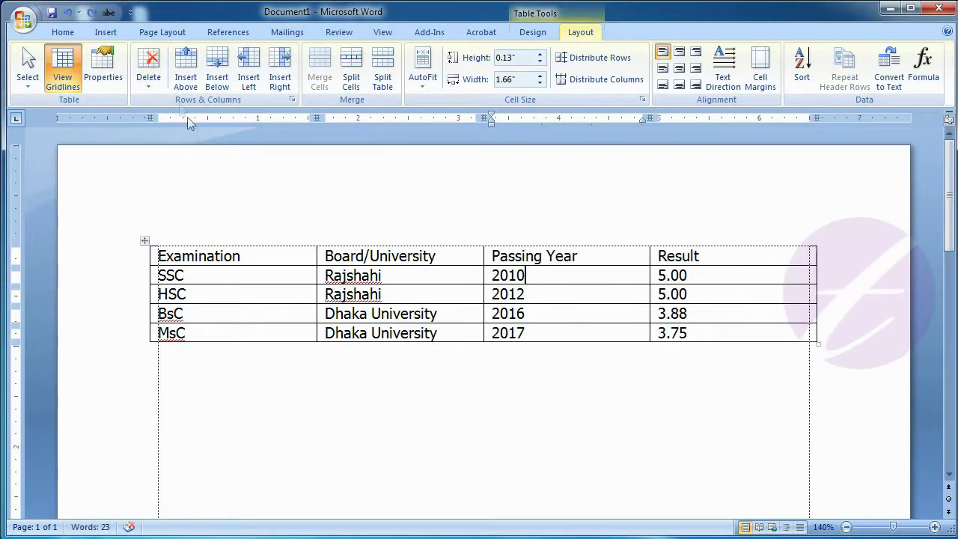
left_click(161, 81)
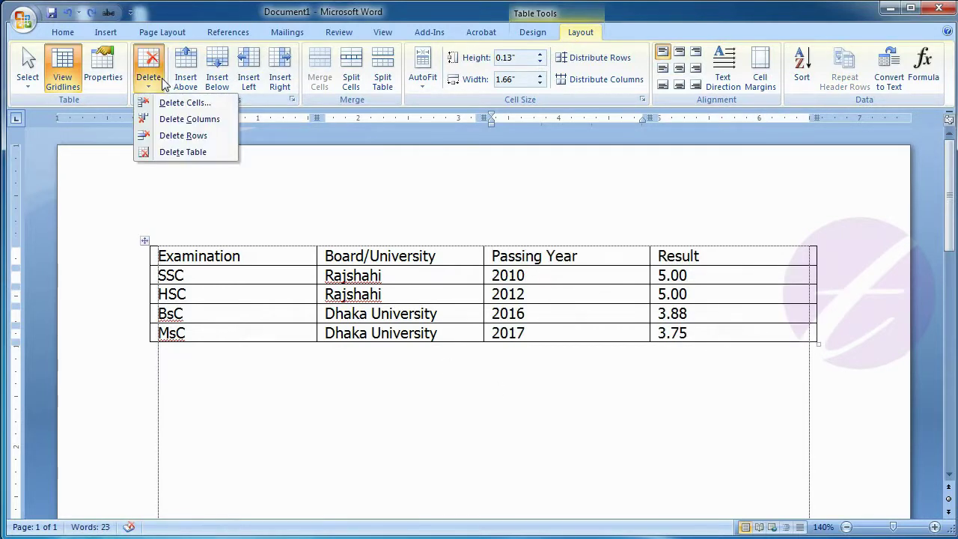
left_click(205, 137)
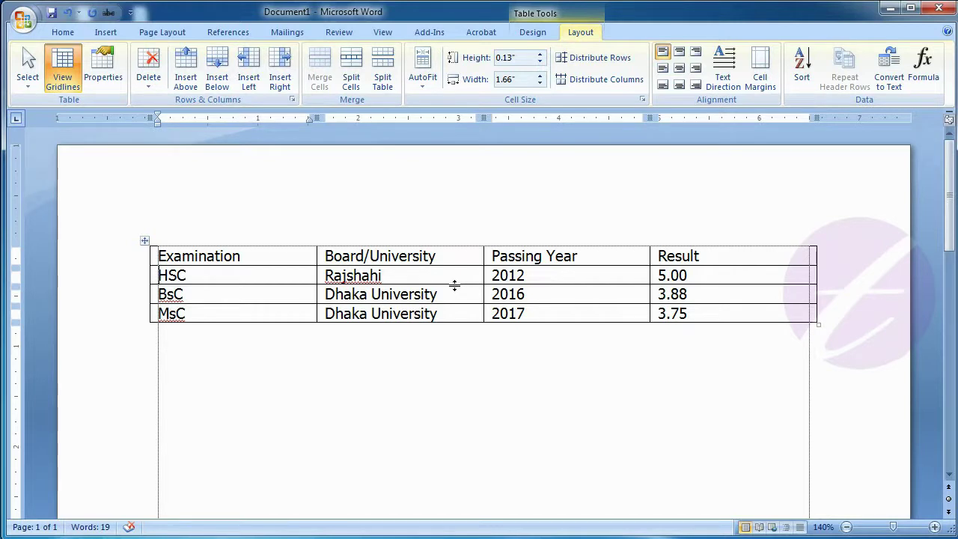
key("ctrl+z")
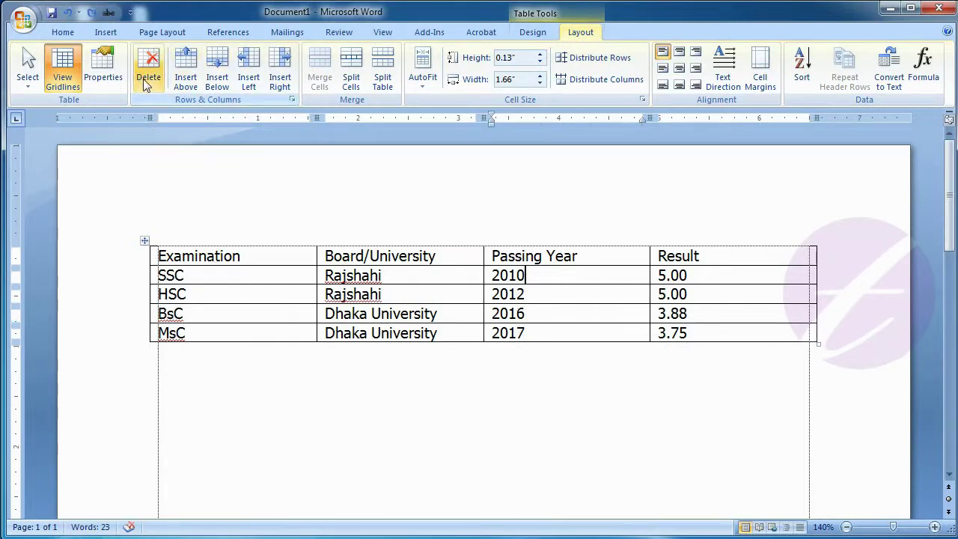
Step: Delete the whole examination table, then restore it with Ctrl+Z
left_click(147, 83)
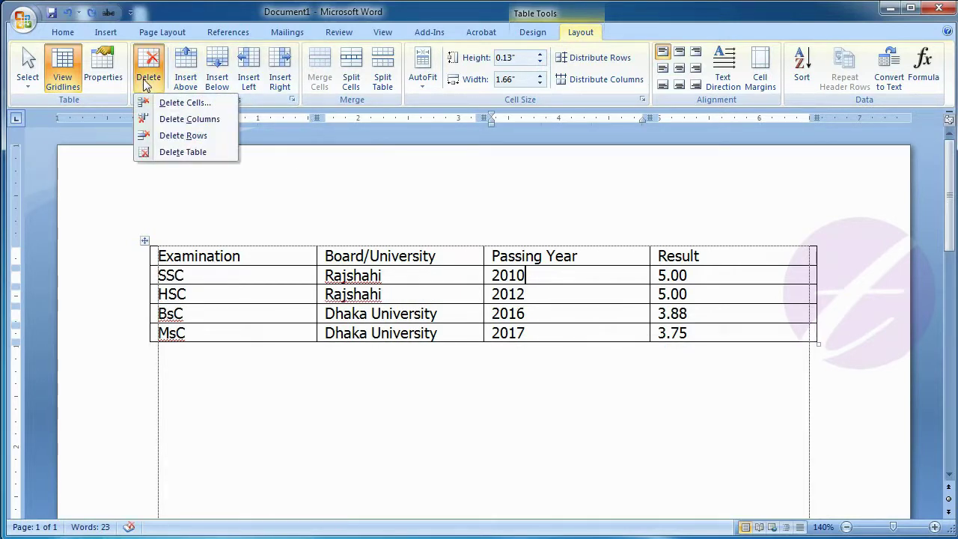
left_click(193, 152)
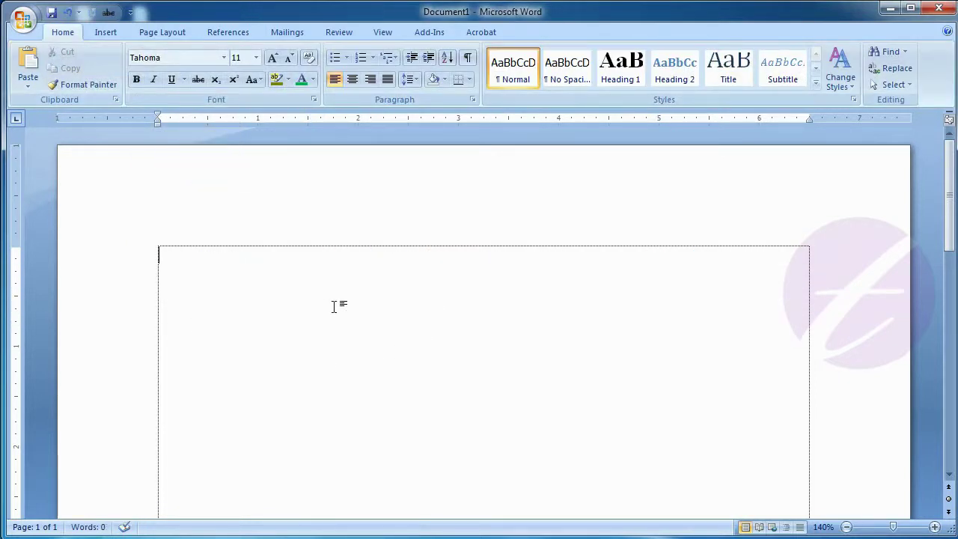
key("ctrl+z")
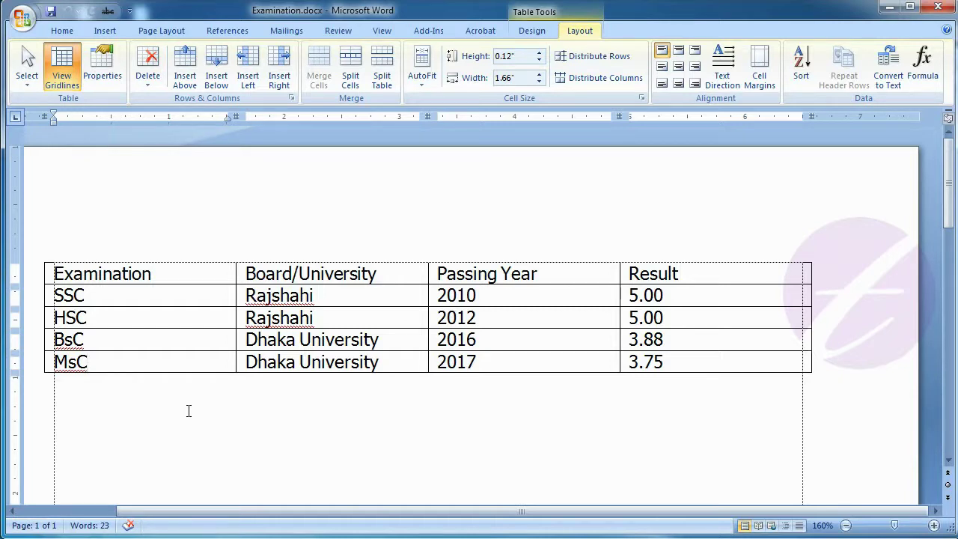
Step: Insert a new row above SSC and enter 'JSC' in its first cell
mouse_move(119, 296)
left_click(186, 80)
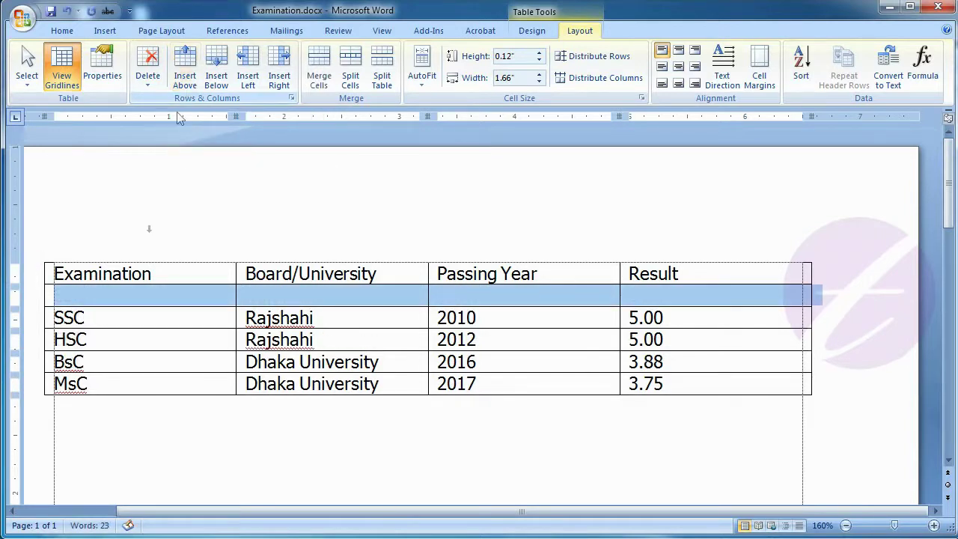
left_click(150, 303)
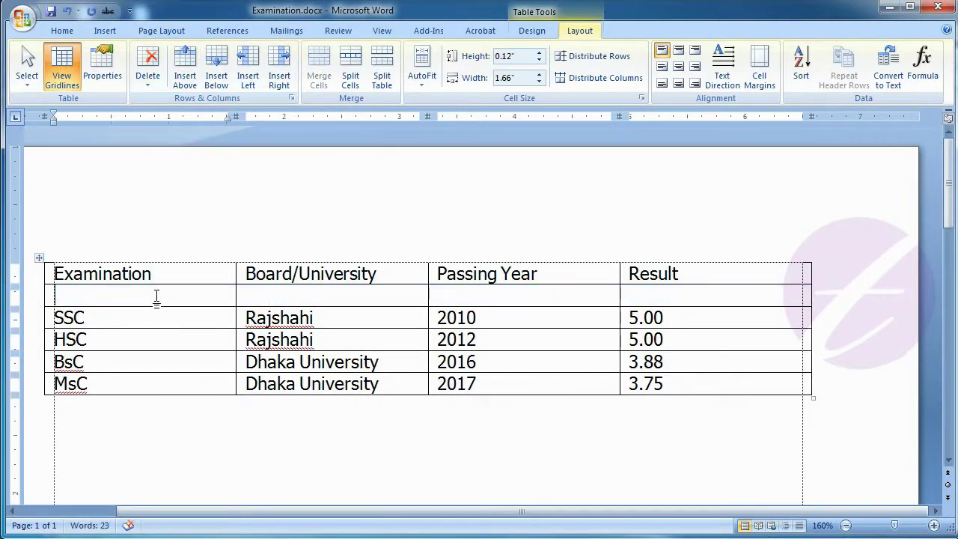
type("JSC")
Step: Add an empty row directly below the JSC row
left_click(219, 70)
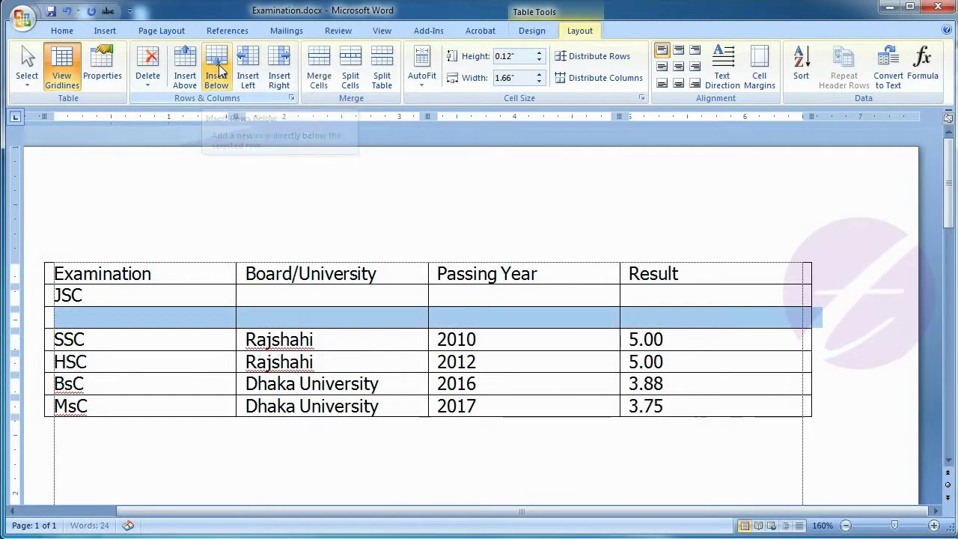
left_click(161, 318)
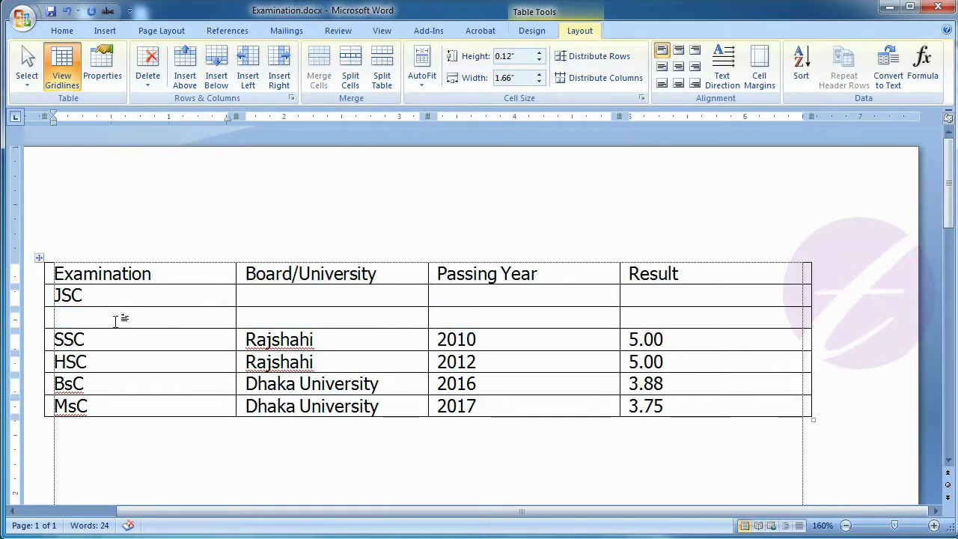
left_click(485, 339)
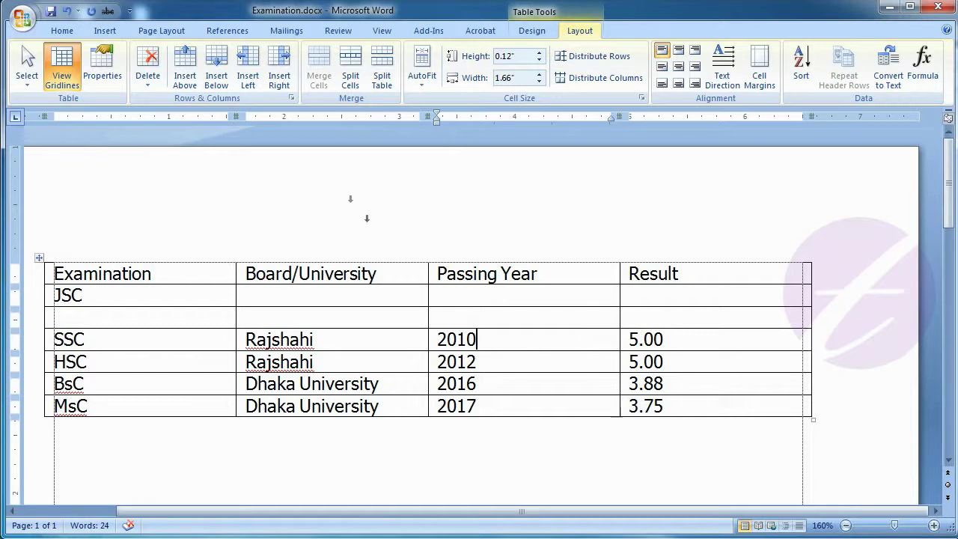
Step: Insert one blank column left and one right of Passing Year, giving six columns
left_click(254, 90)
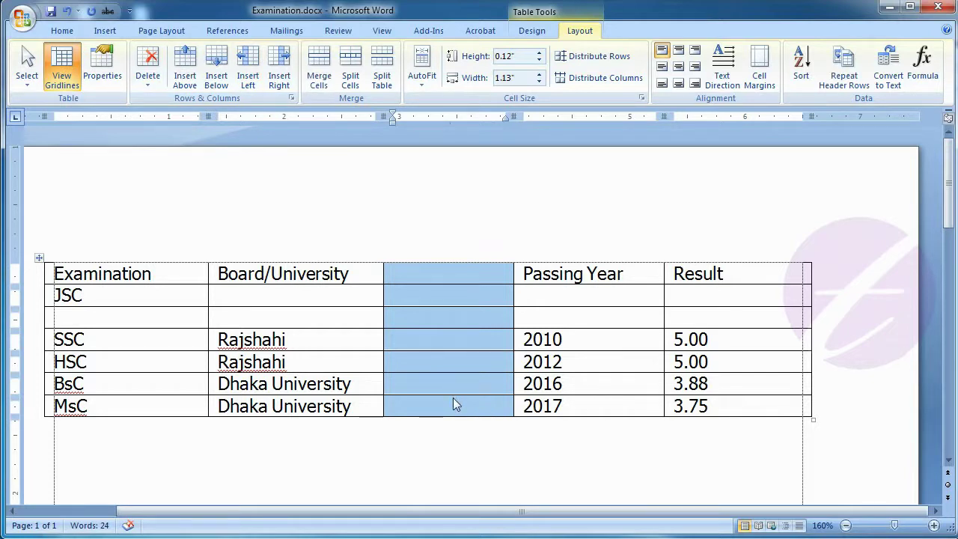
left_click(587, 341)
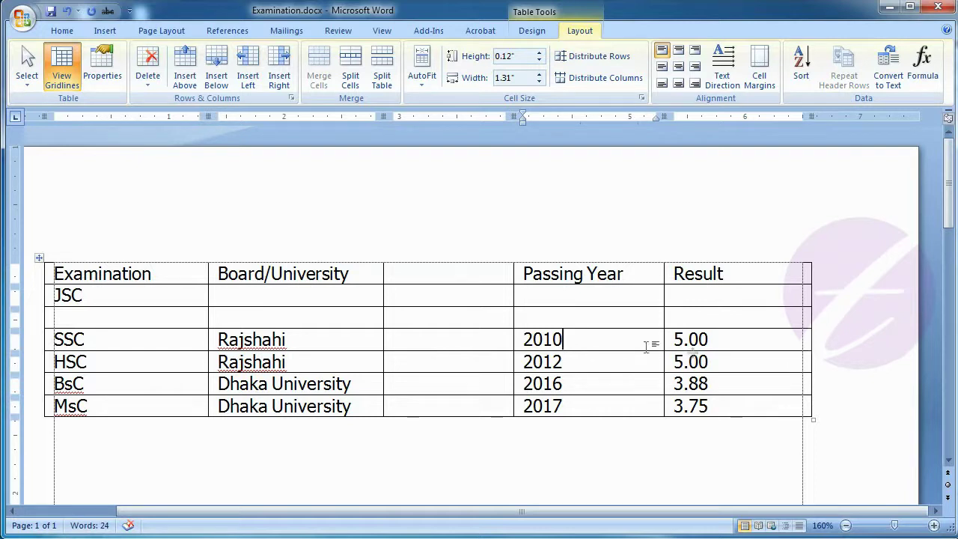
left_click(278, 79)
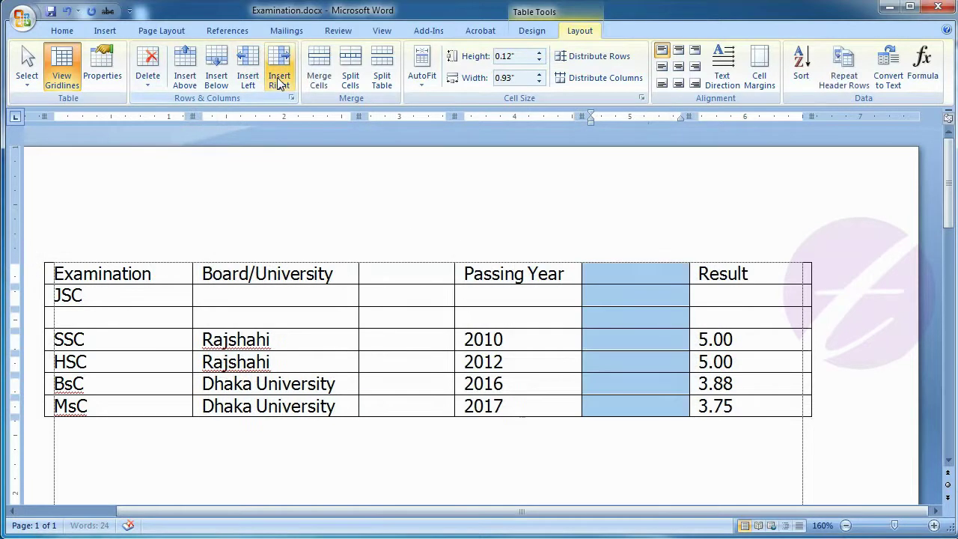
left_click(633, 300)
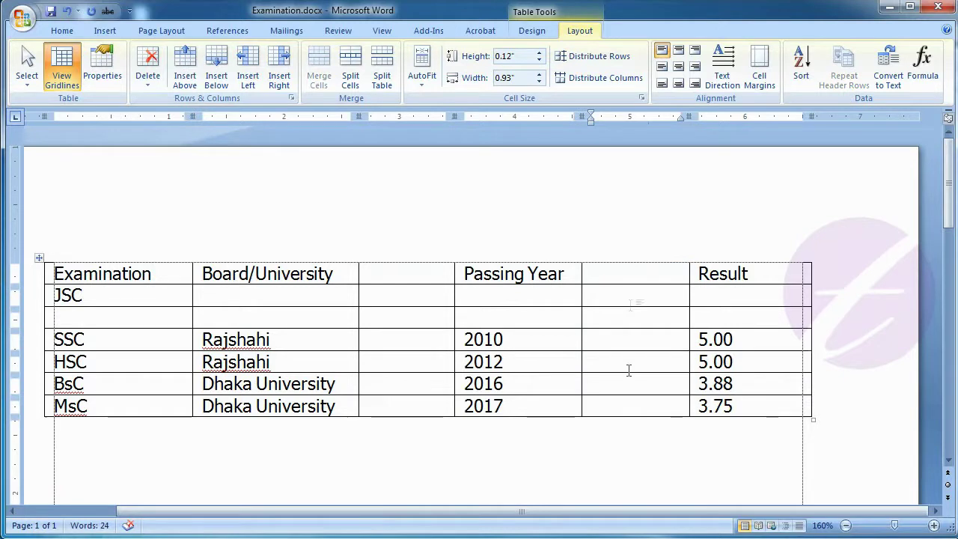